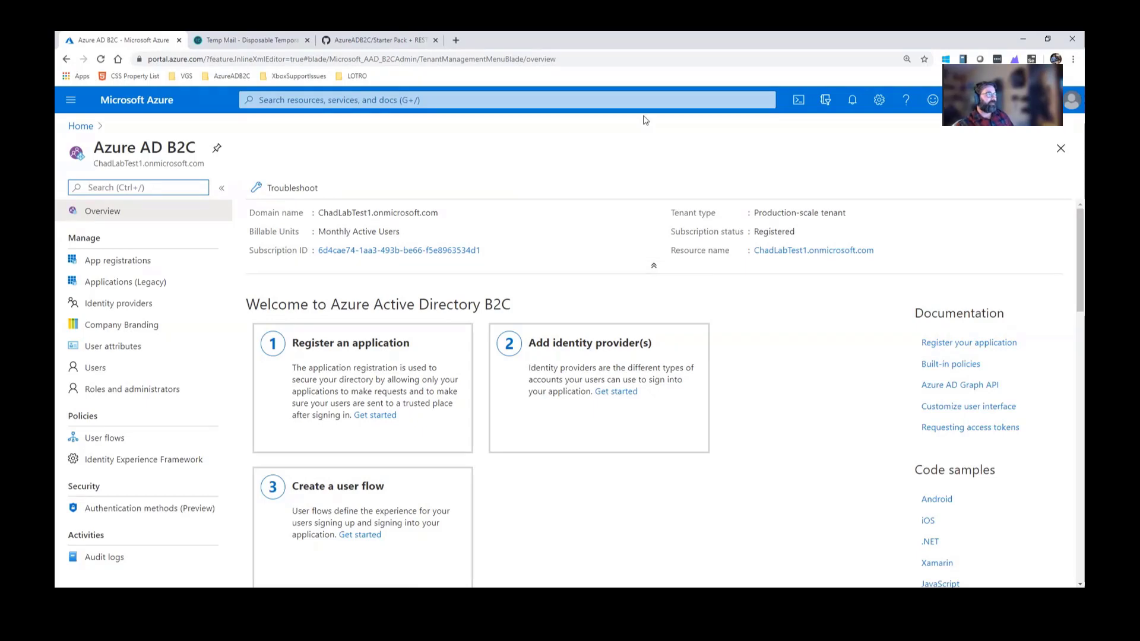
scroll(282, 354, down, 2)
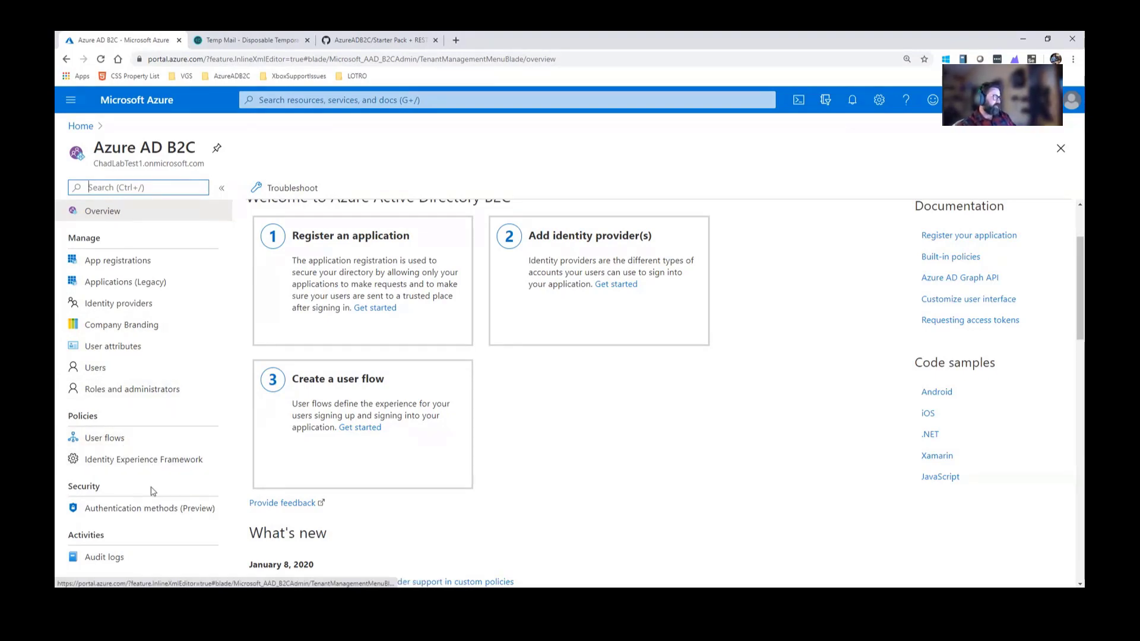
- Go to Identity Experience Framework and view its empty Applications (Legacy) list
click(144, 461)
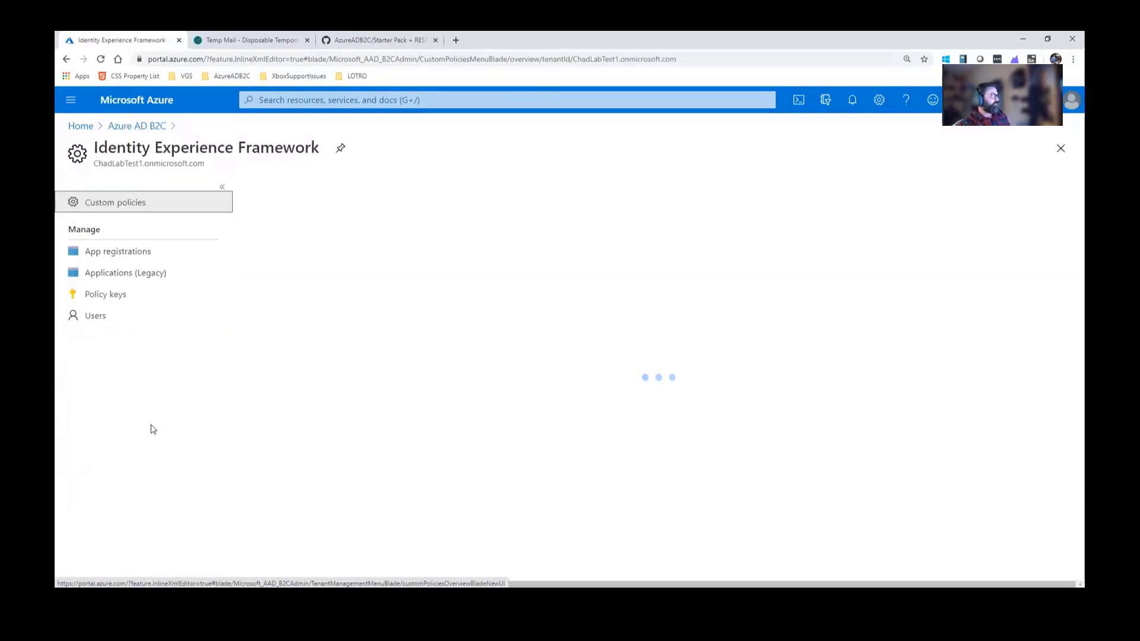
click(153, 278)
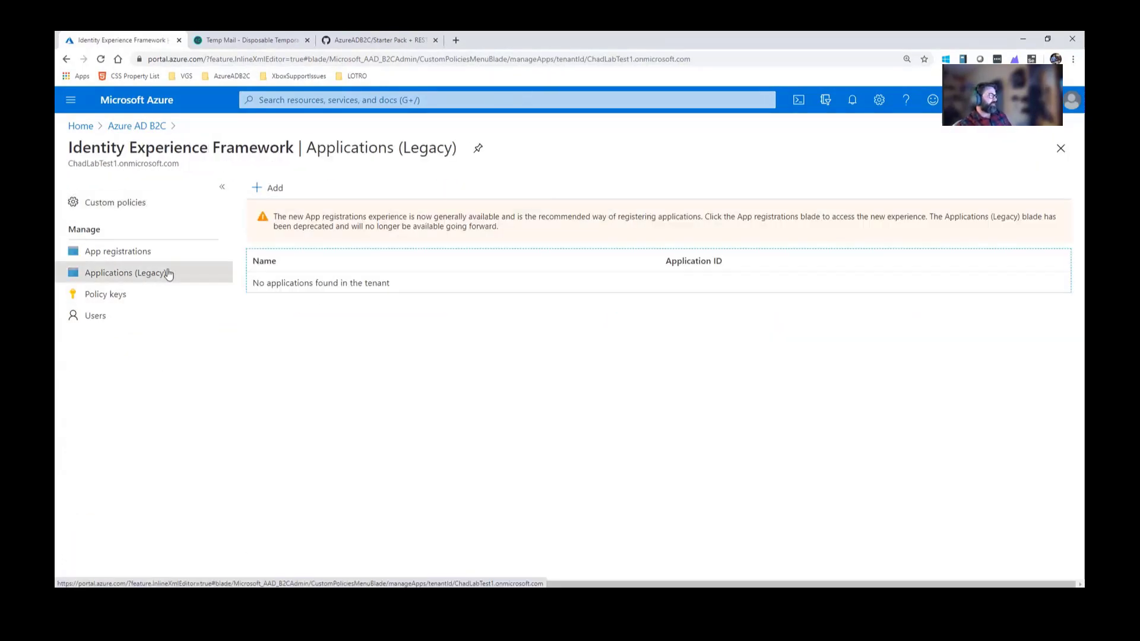
click(272, 193)
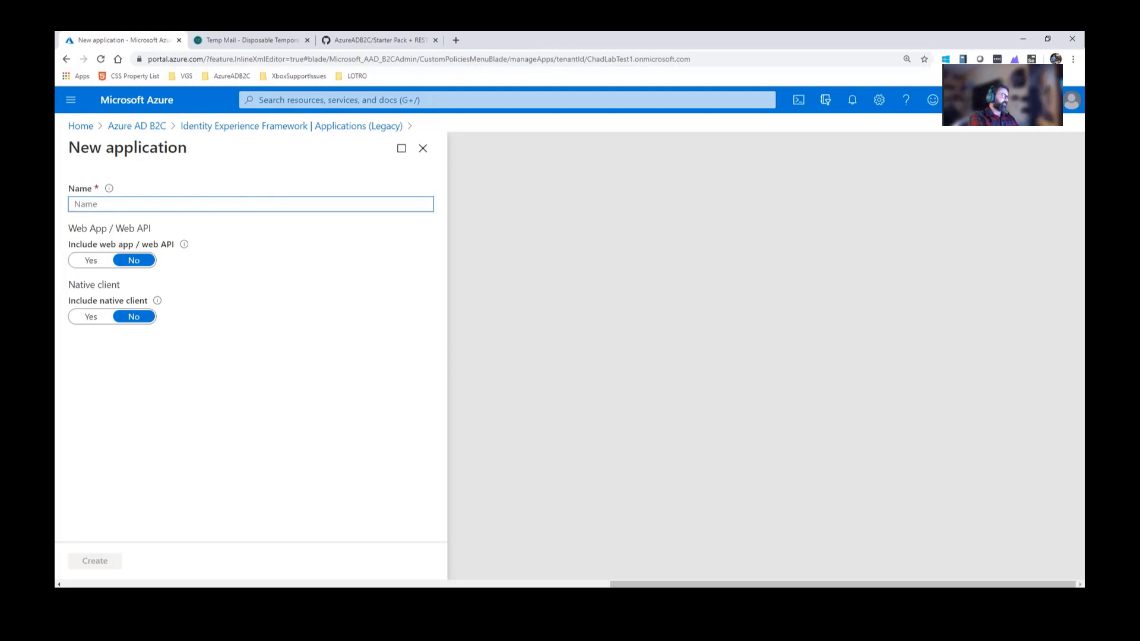
text(My)
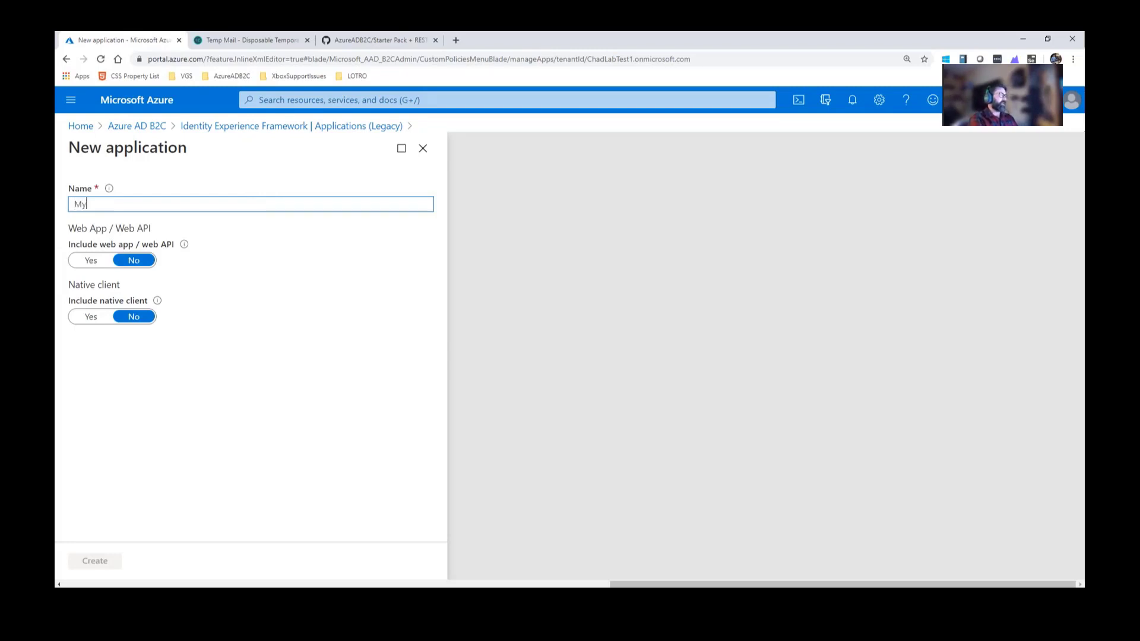
text(WebAppJWT)
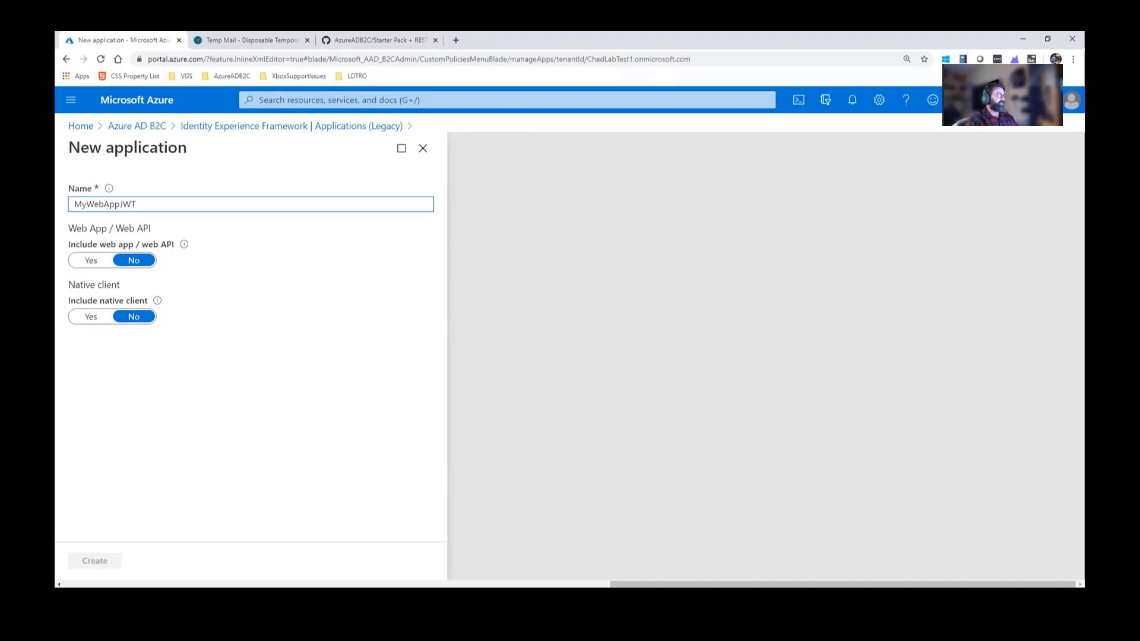
click(91, 260)
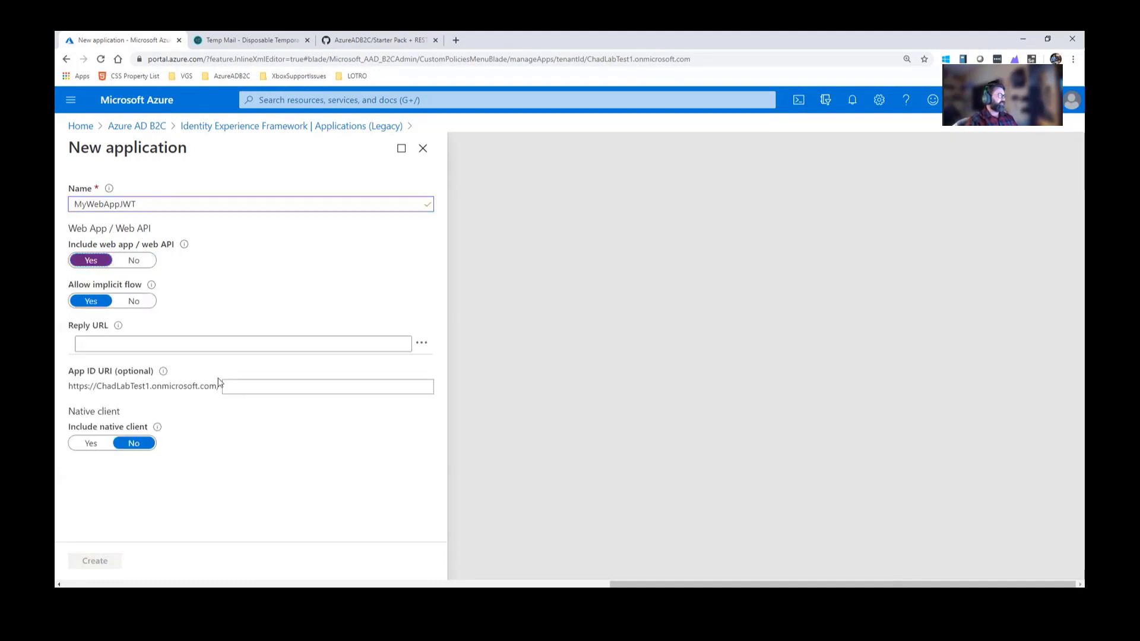
click(199, 343)
text(https)
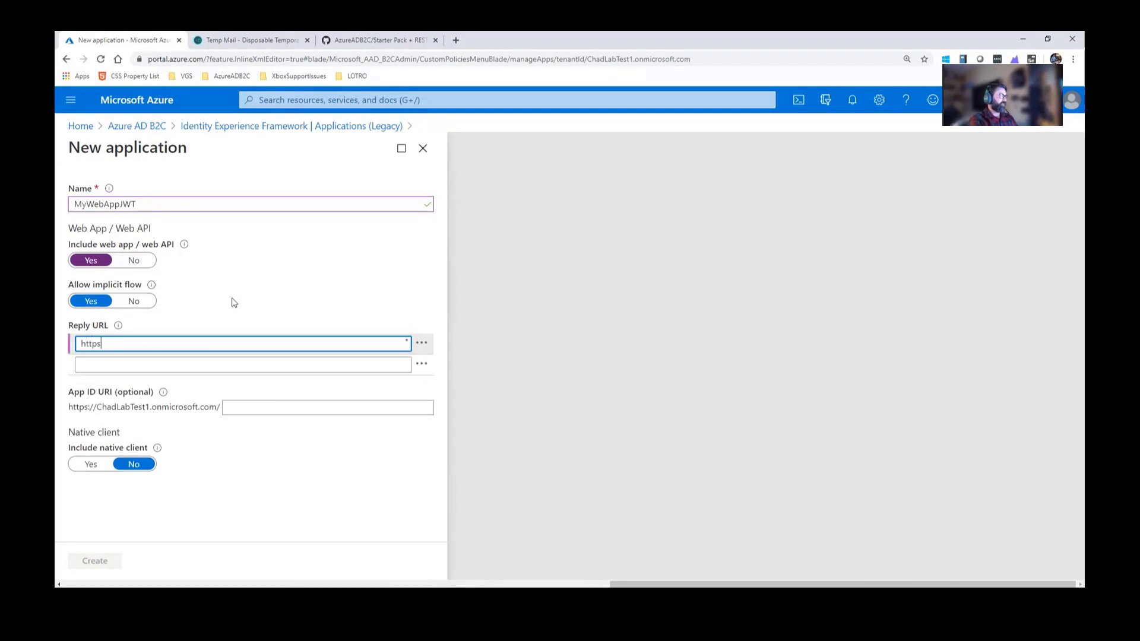
text(://jwt)
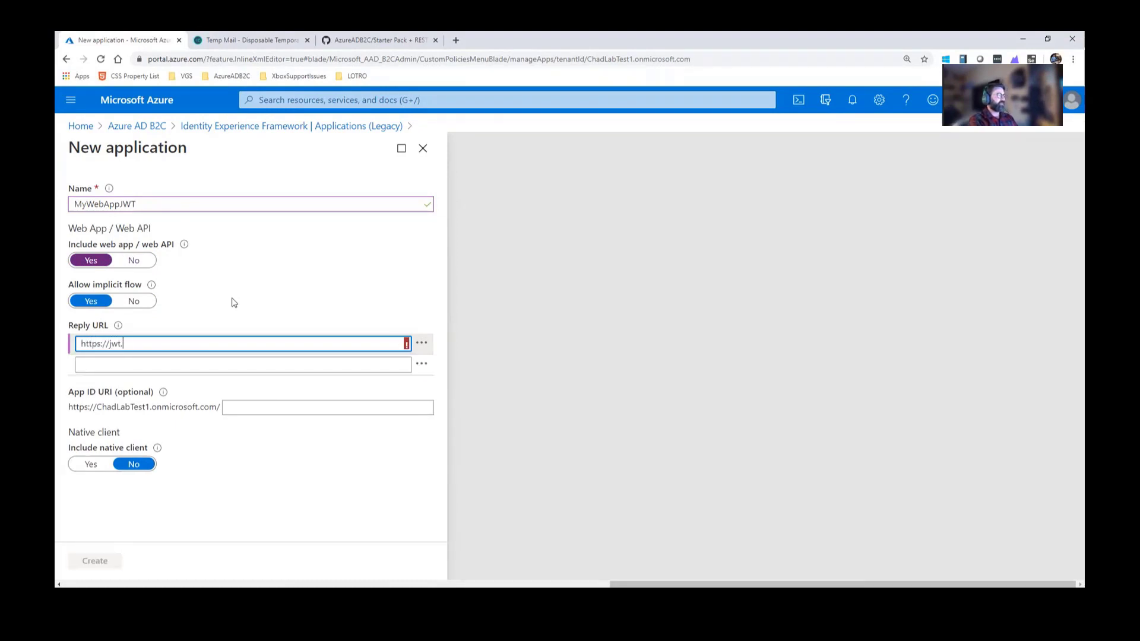
text(.ms)
key(ctrl+a)
key(ctrl+c)
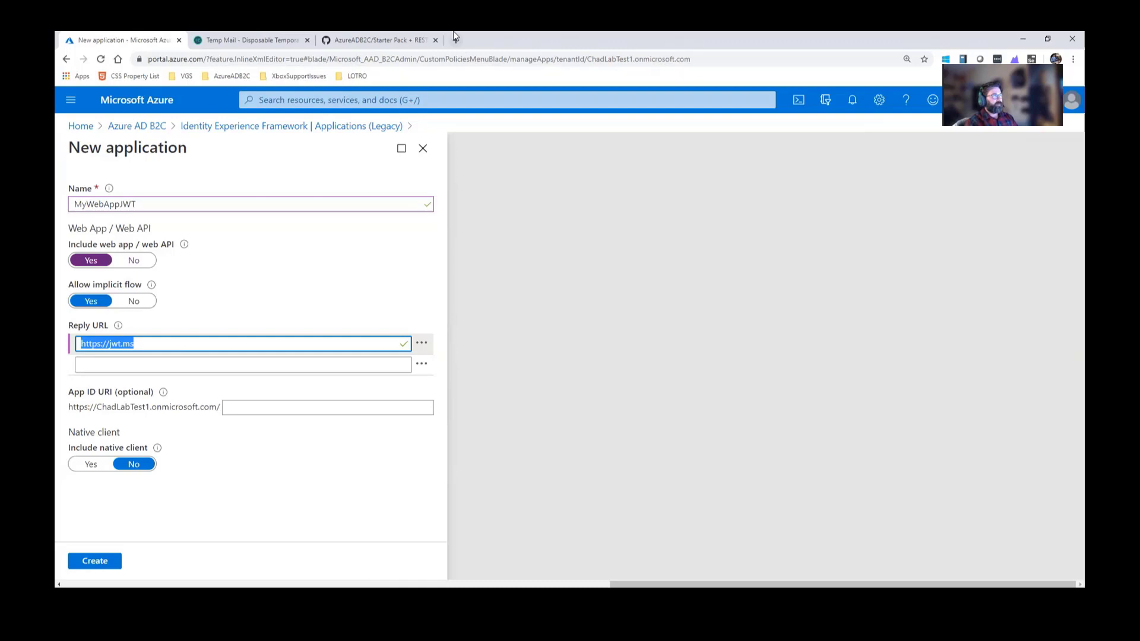
click(455, 41)
key(ctrl+v)
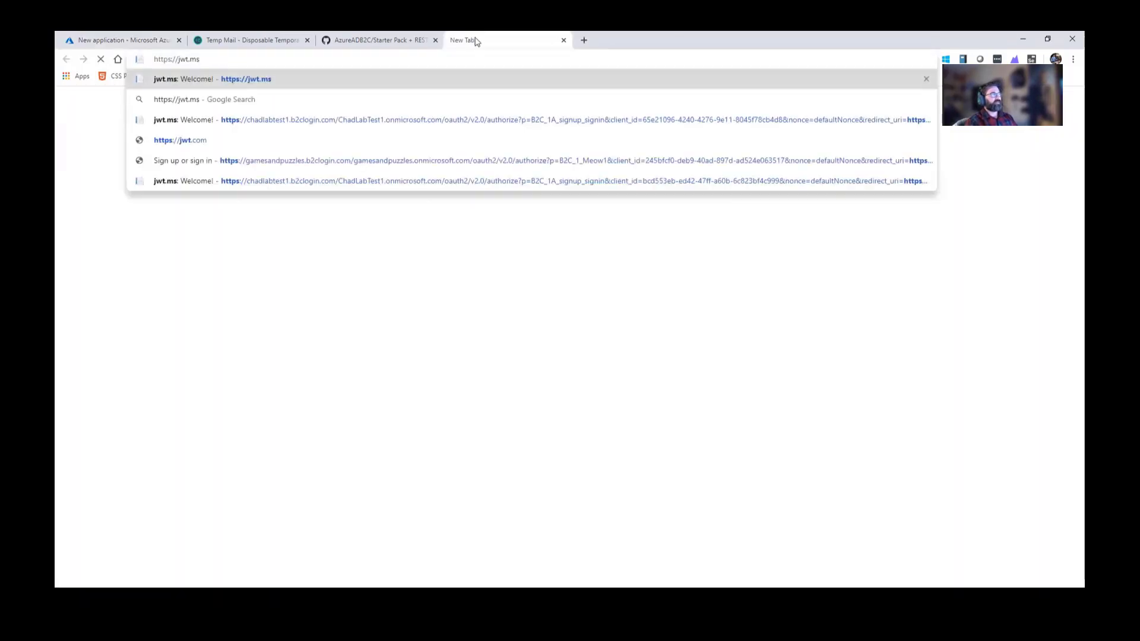
key(Return)
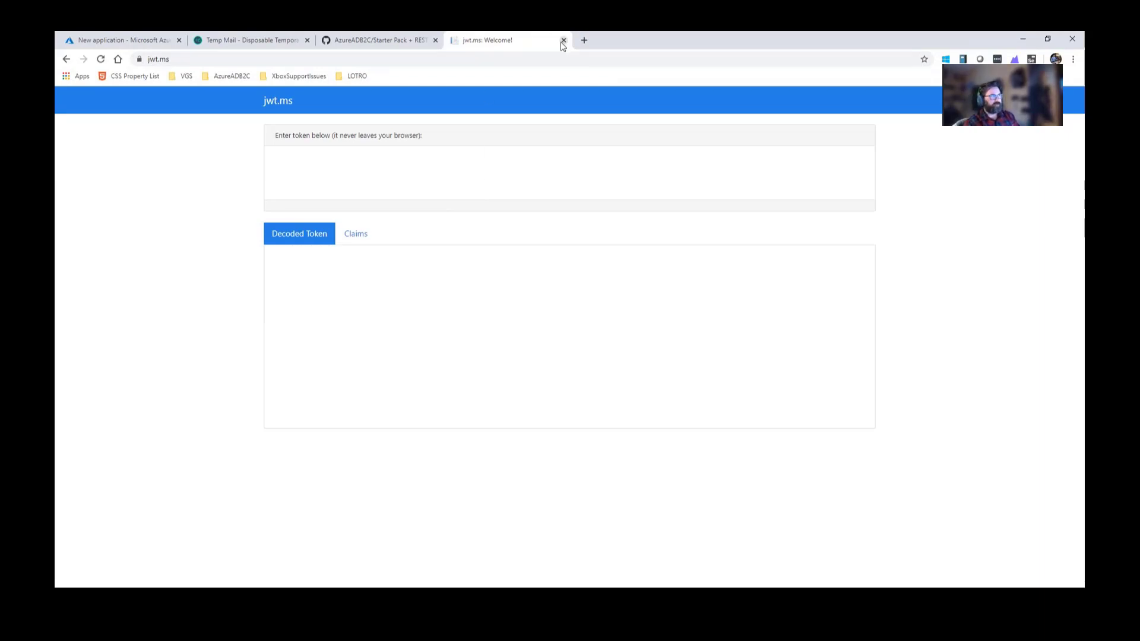
- Close the jwt.ms tab, commit the reply URL and create MyWebAppJWT
click(564, 41)
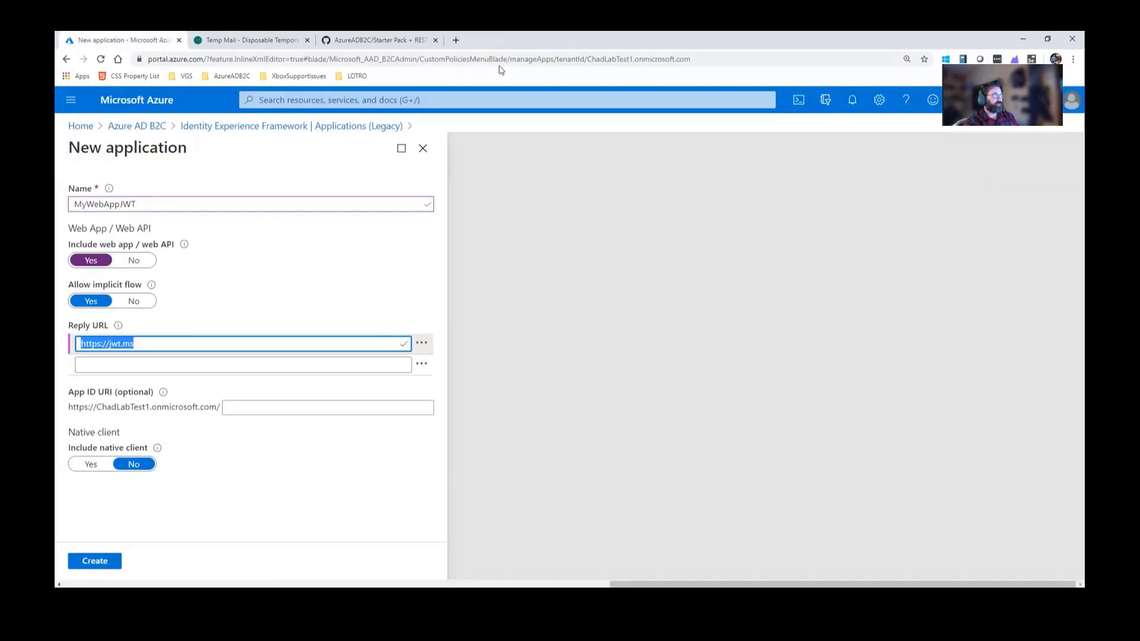
click(121, 448)
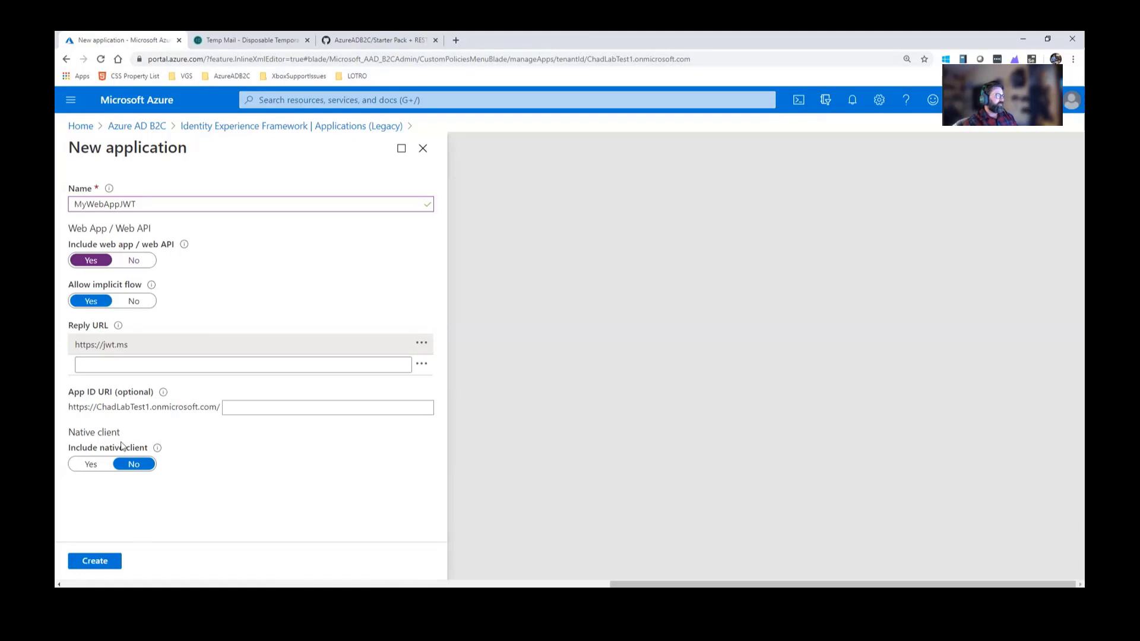
click(98, 561)
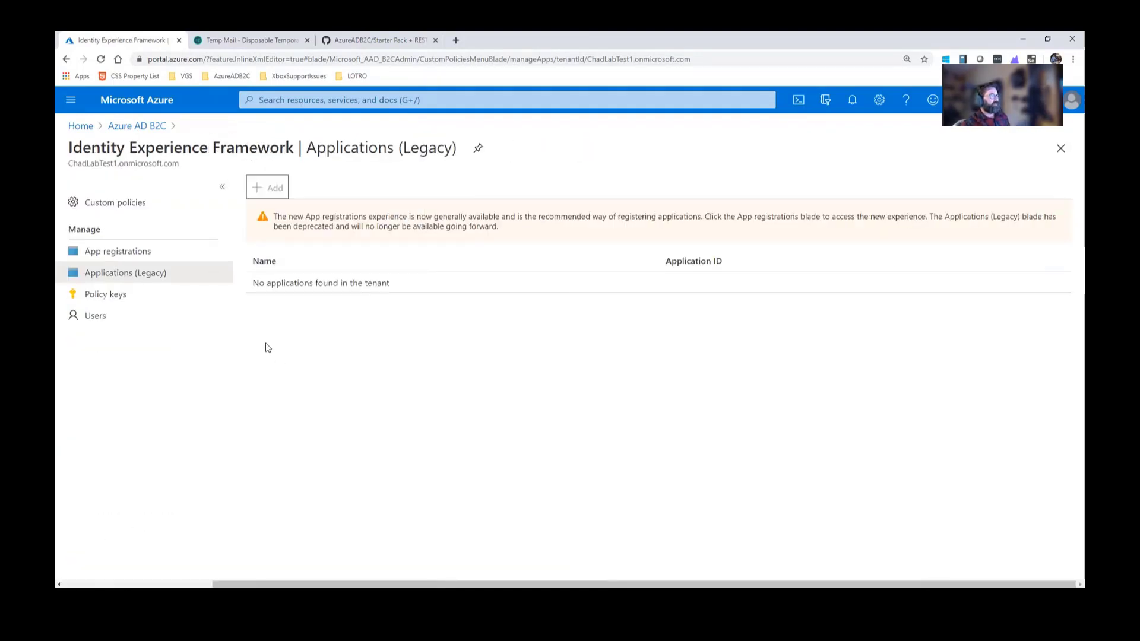